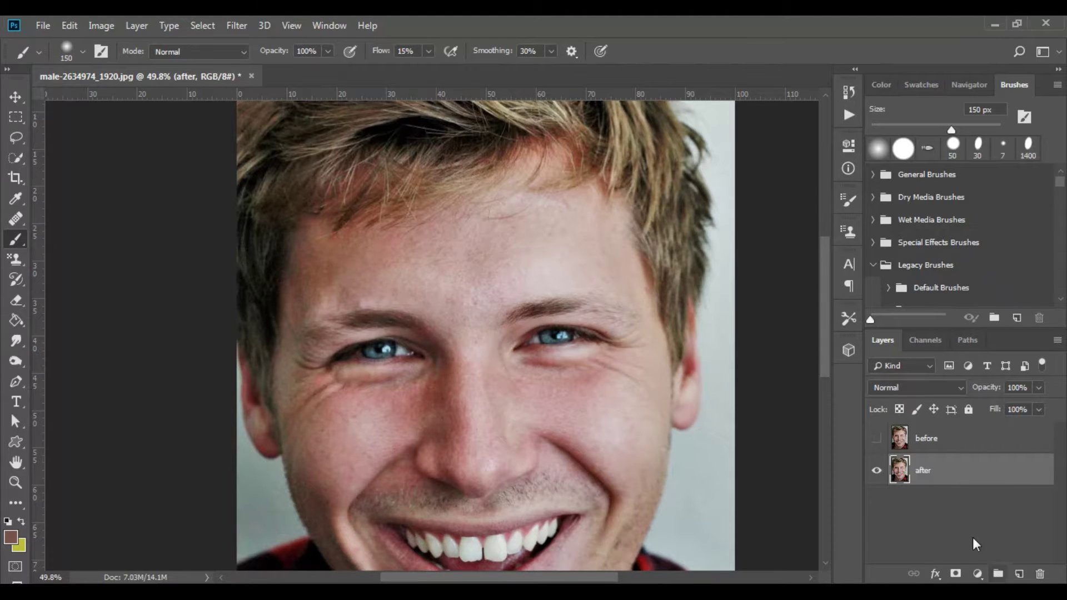
- Duplicate the 'after' layer with Ctrl+J and rename the copy 'smoothing'
scroll(517, 382, down, 3)
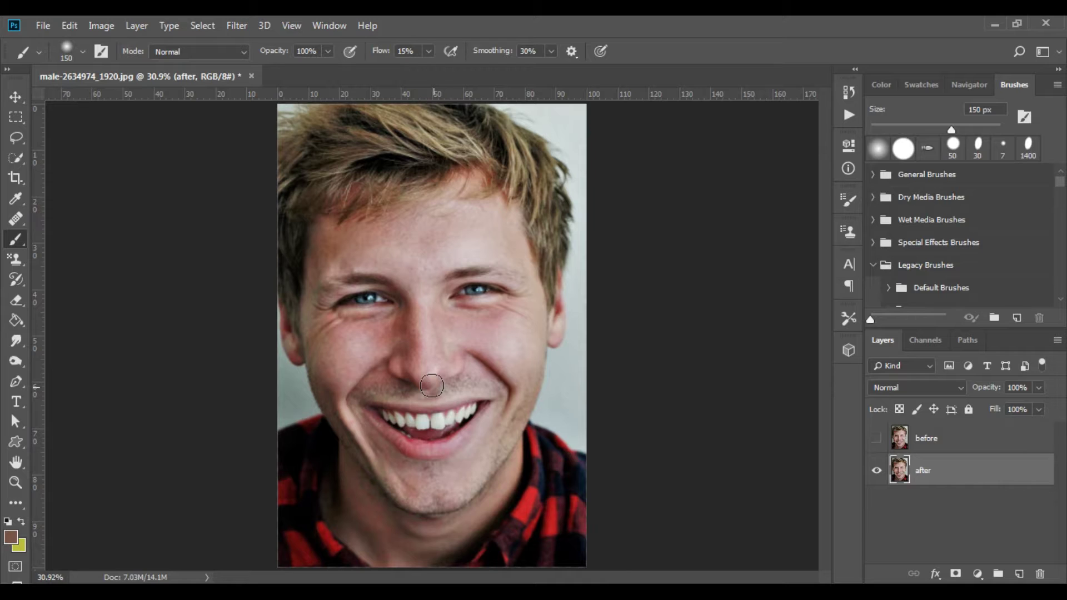
key(ctrl+j)
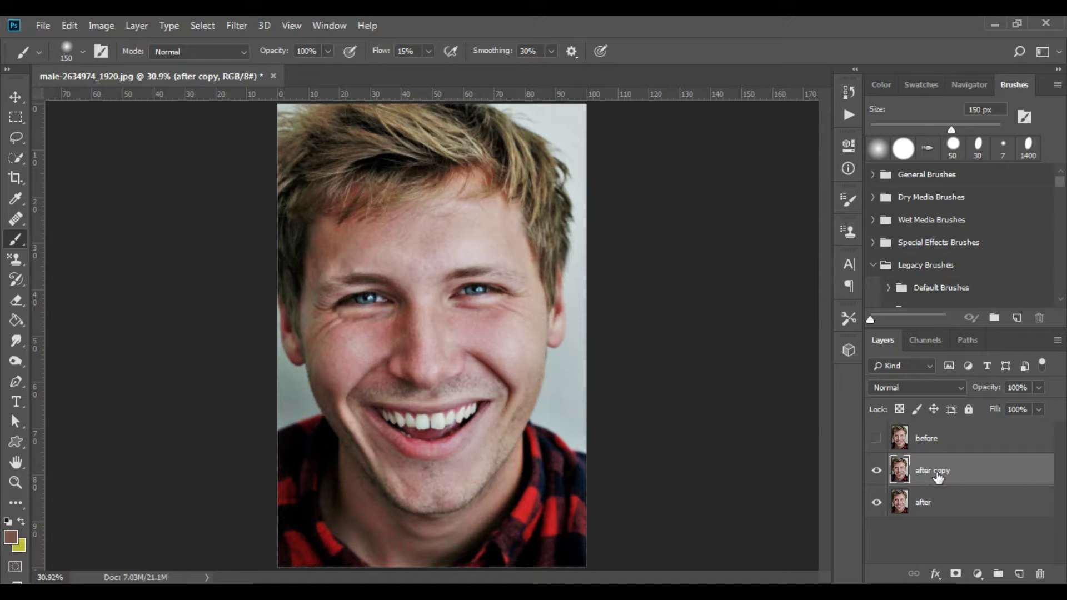
double_click(939, 472)
text(smoothing)
key(Return)
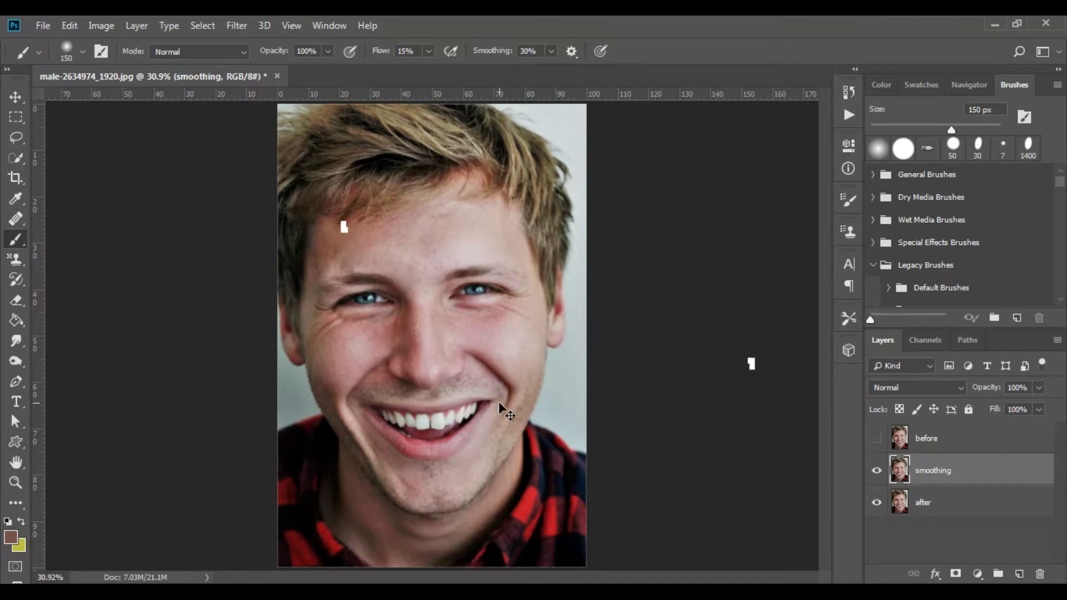
- Invert the smoothing layer and apply a High Pass filter at 24-pixel radius
key(ctrl+i)
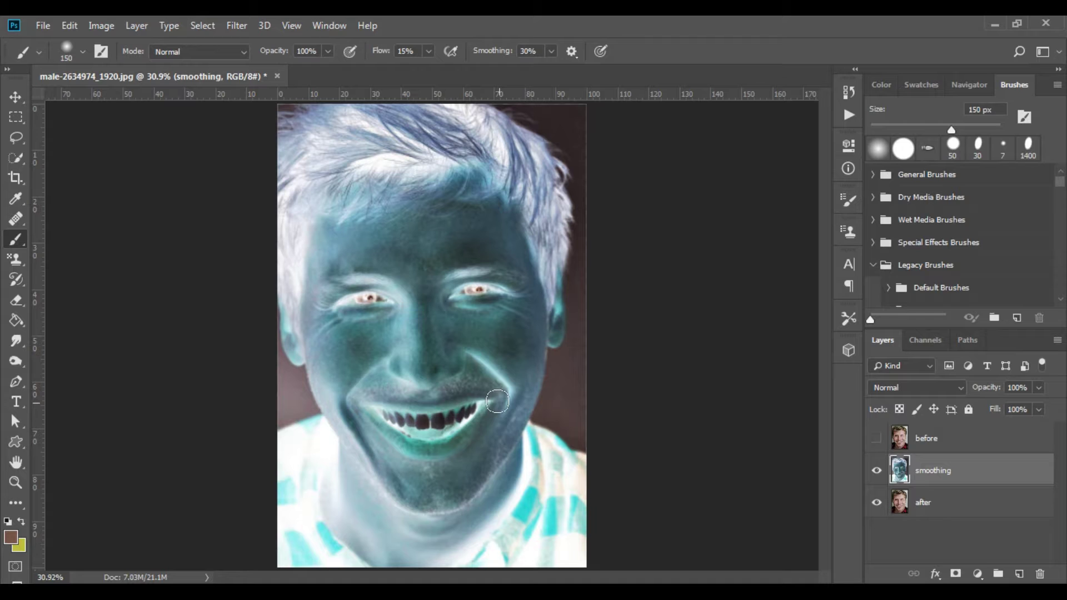
click(236, 25)
mouse_move(302, 285)
mouse_move(414, 322)
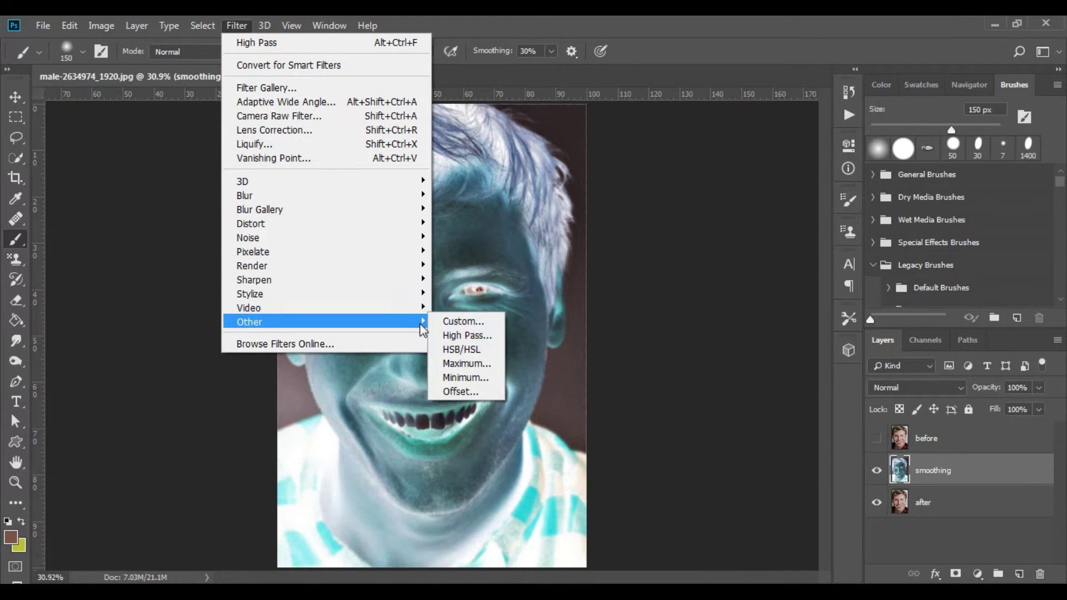
click(474, 336)
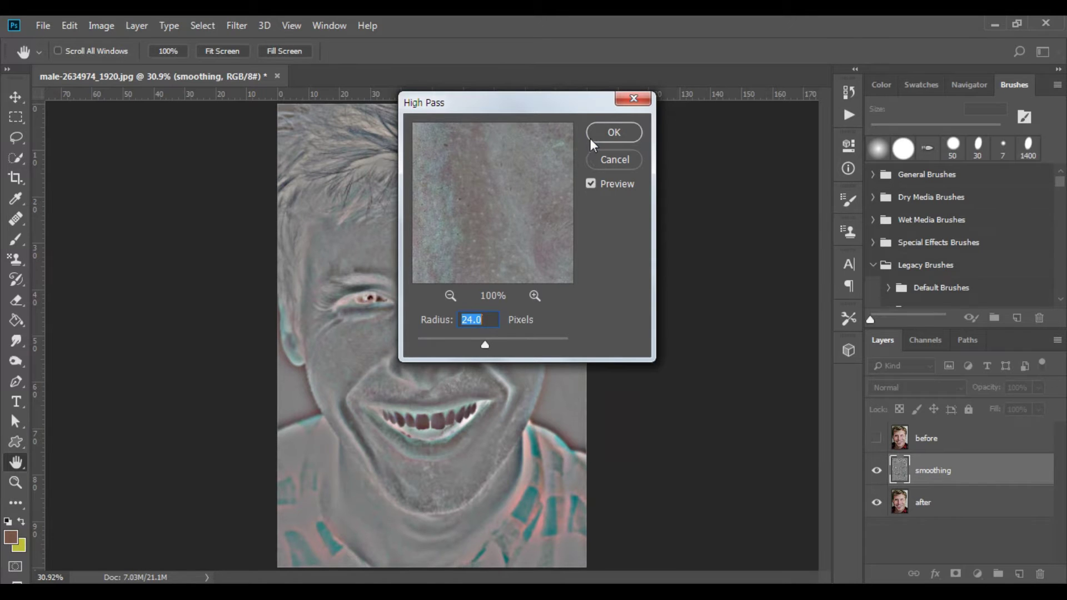
click(613, 133)
key(b)
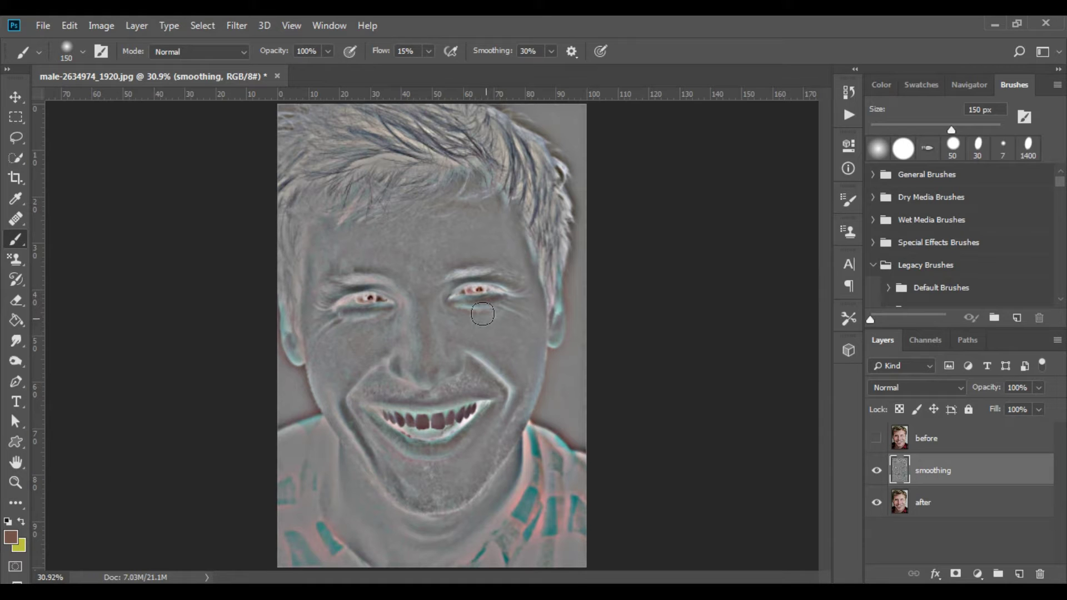
- Apply a Gaussian Blur of 3.0 pixels to the high-pass smoothing layer
click(237, 25)
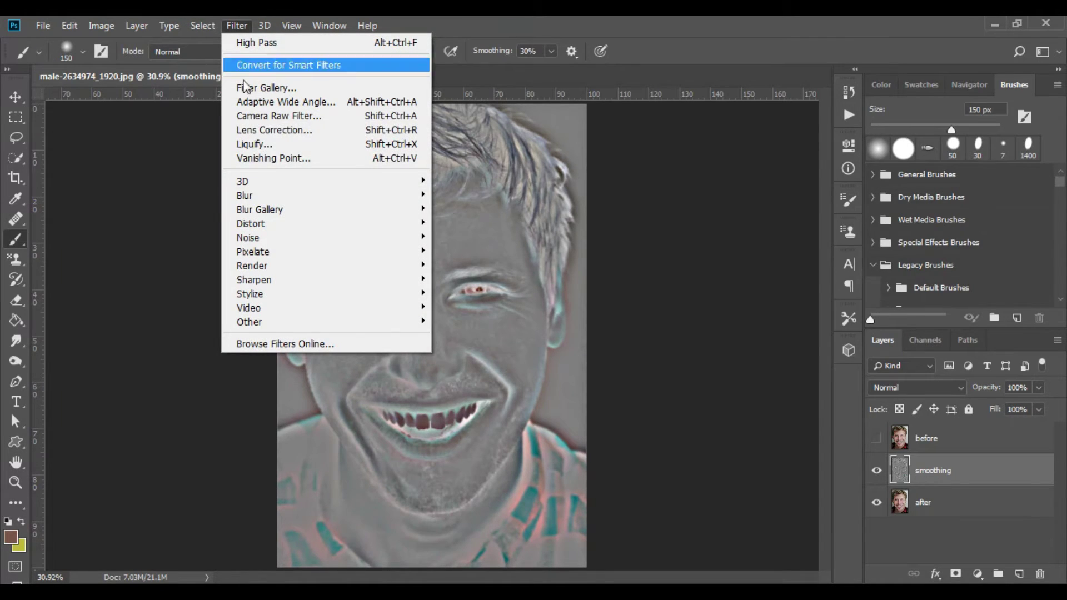
mouse_move(260, 198)
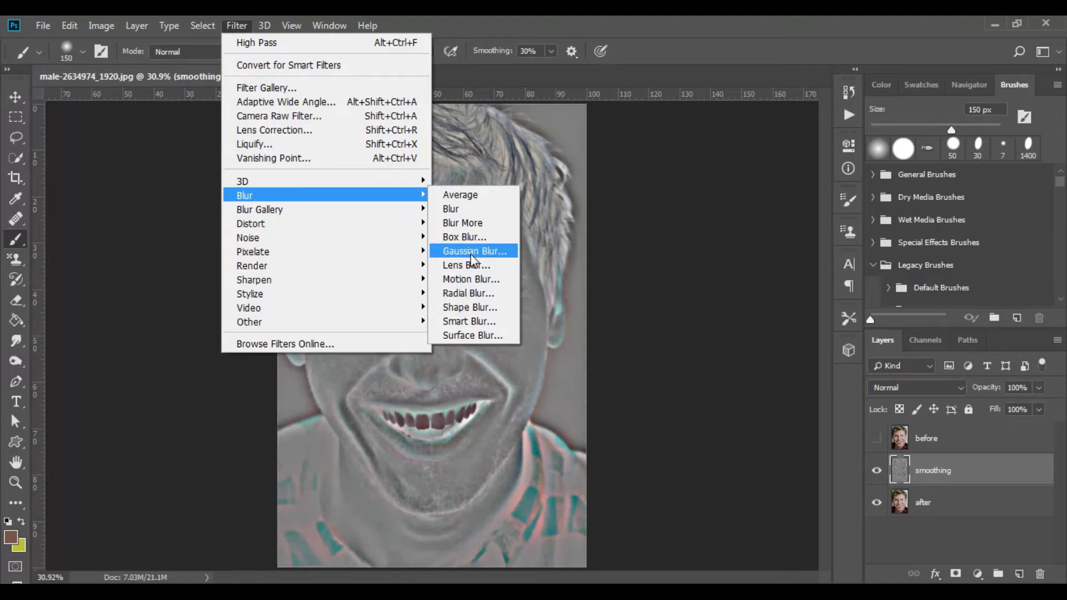
click(492, 252)
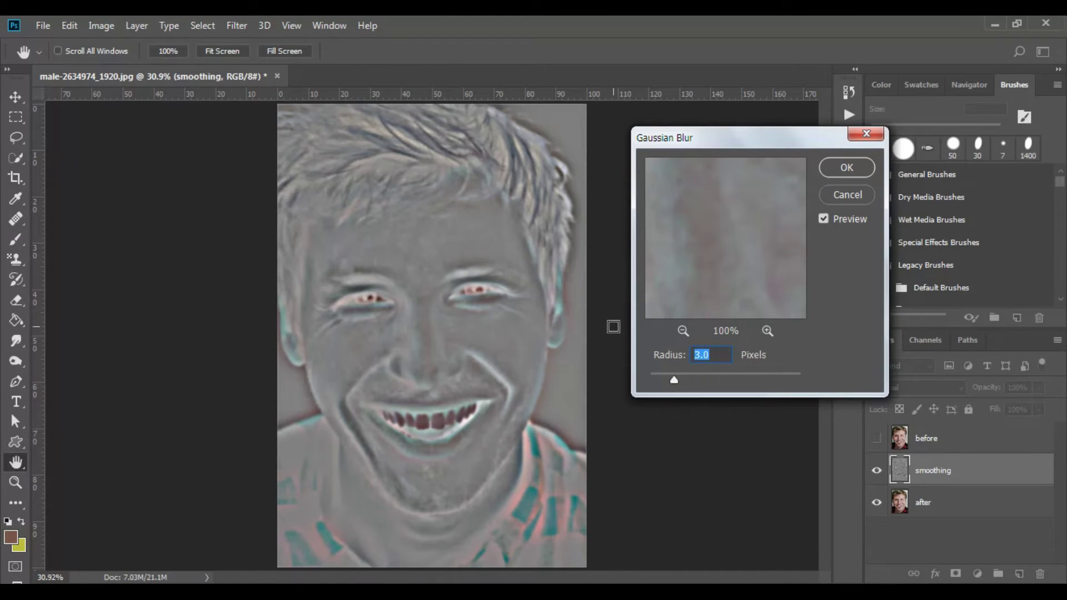
click(712, 356)
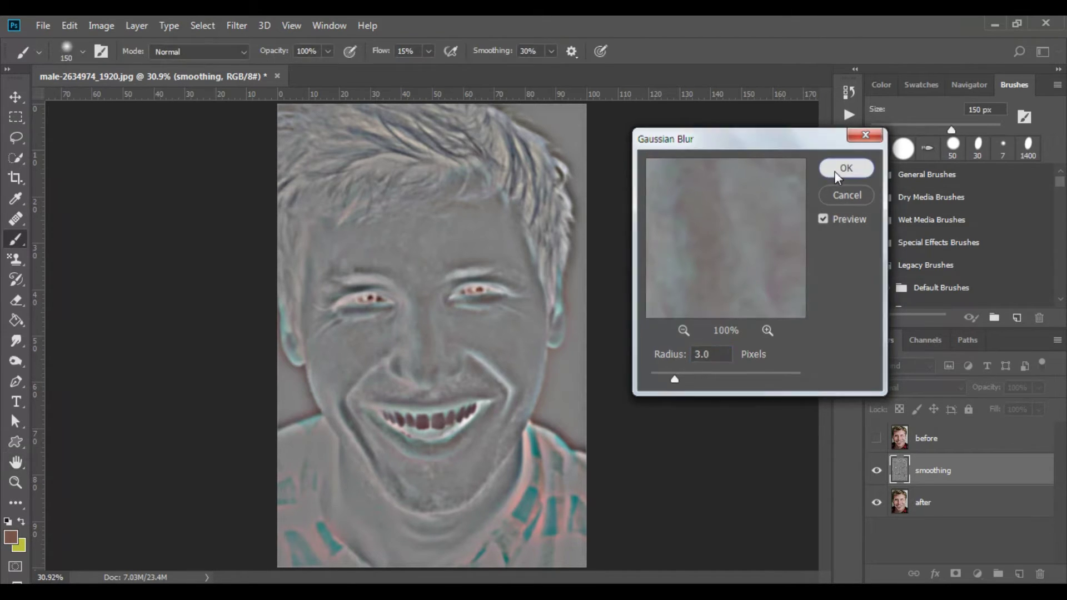
click(834, 172)
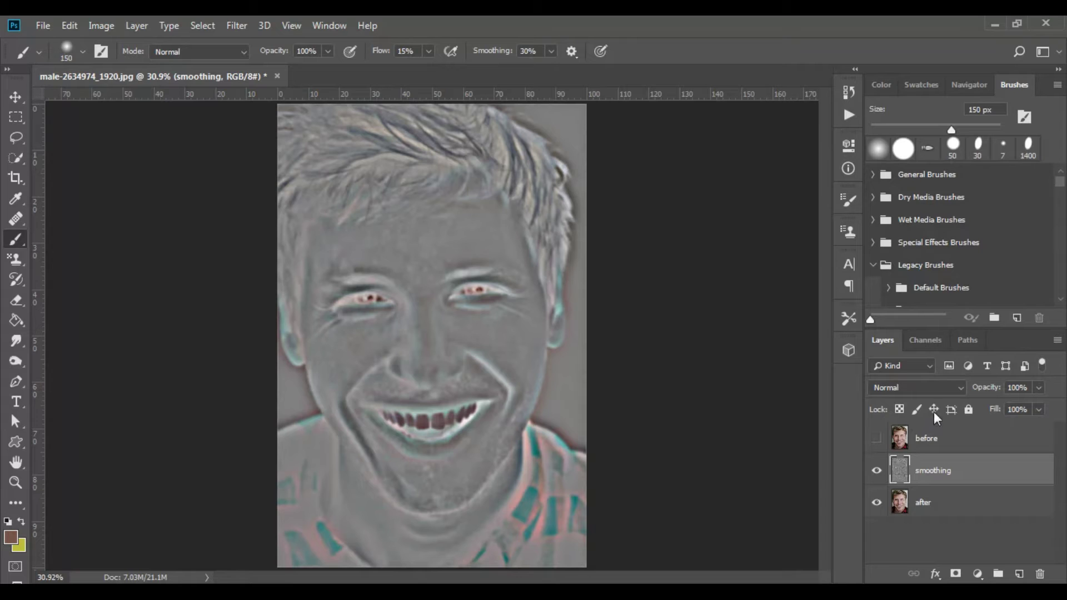
- Set the smoothing layer's blend mode to Vivid Light
click(954, 388)
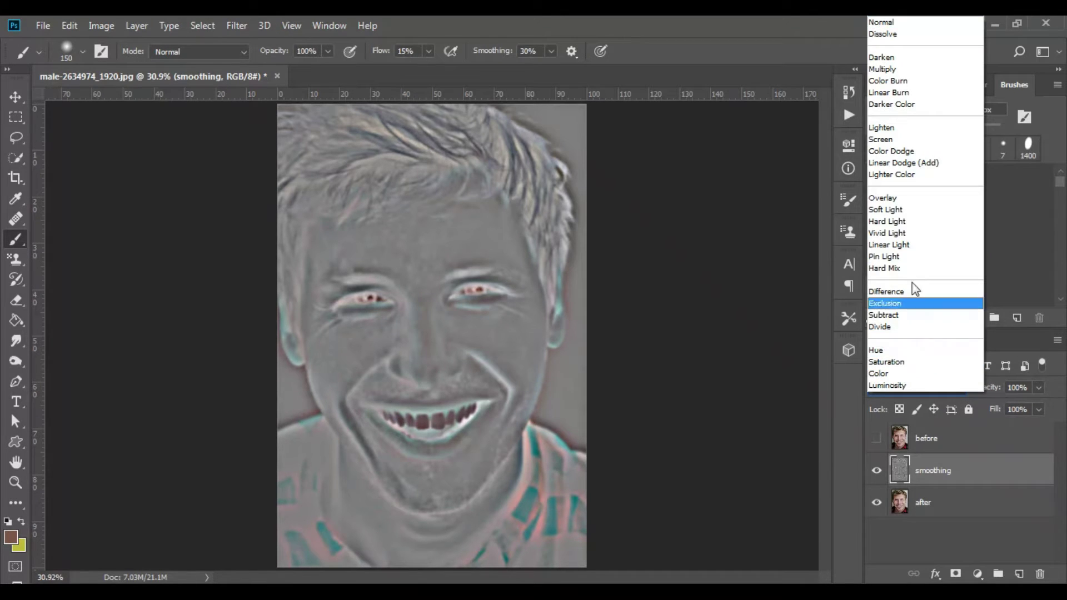
click(911, 233)
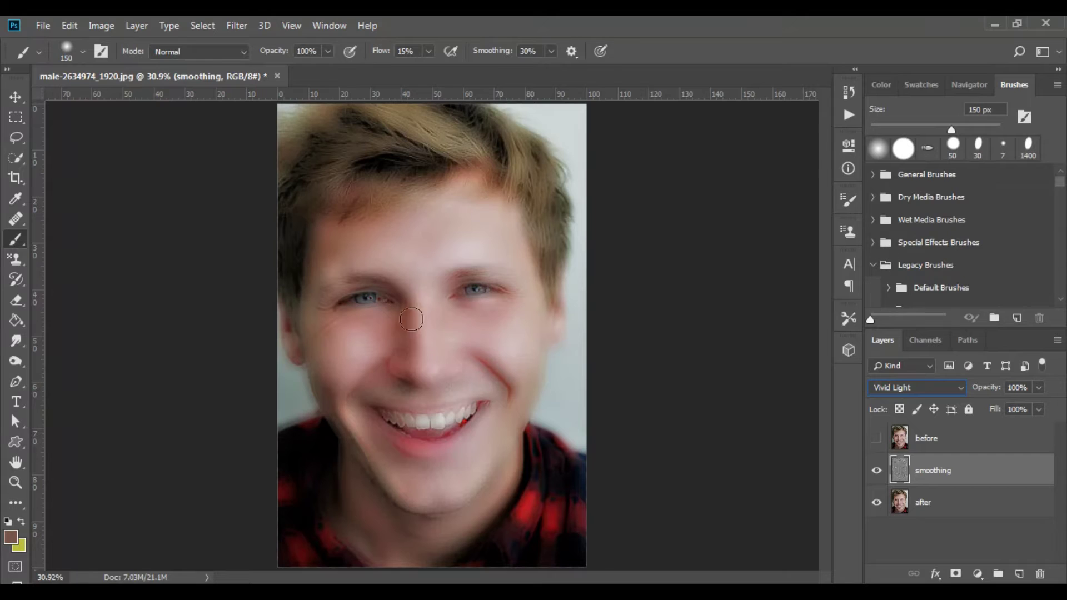
- Add a layer mask to the smoothing layer and invert it to black
click(956, 575)
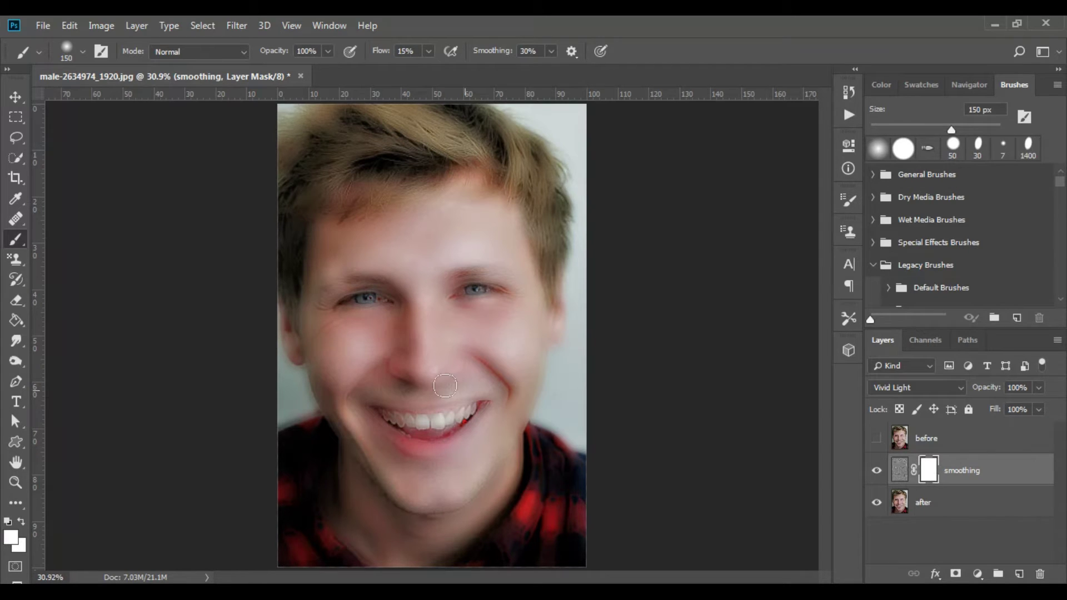
key(ctrl+i)
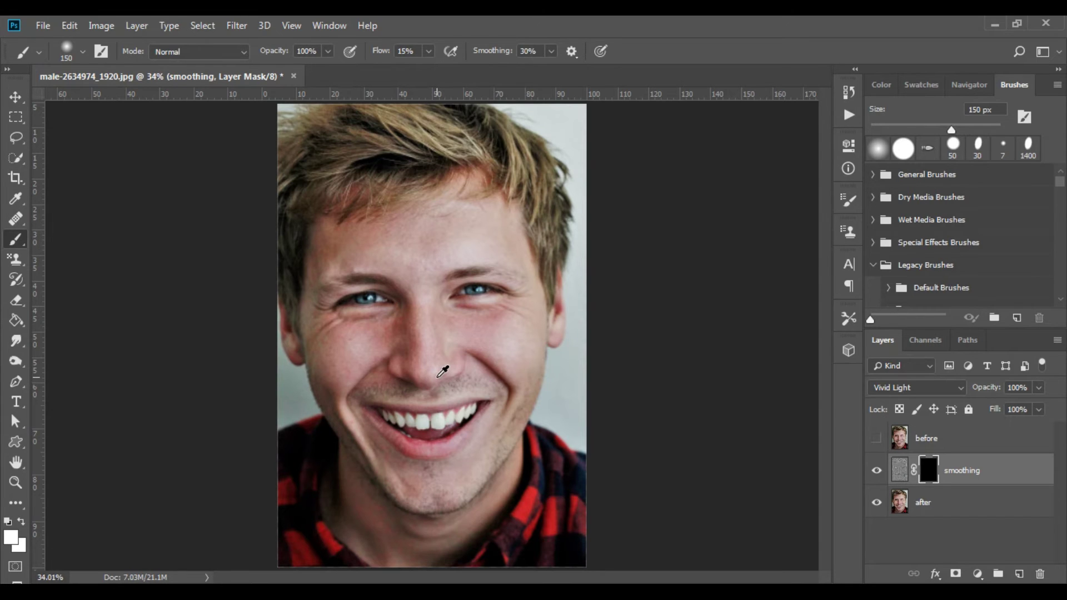
- Select the regular Brush tool and set its flow to 21%
scroll(443, 371, up, 3)
scroll(443, 371, up, 3)
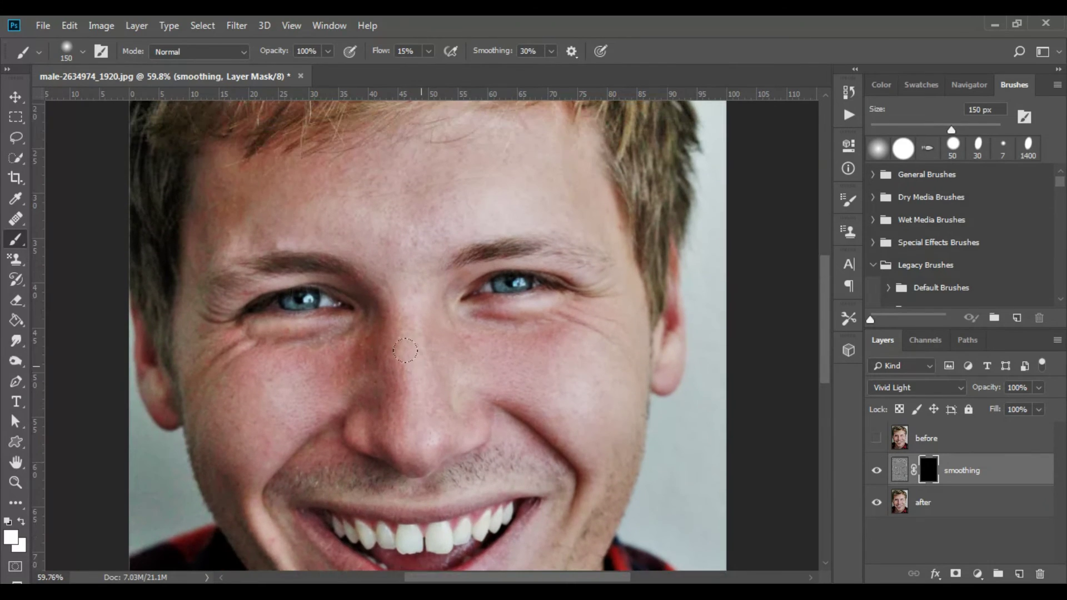
right_click(18, 248)
click(72, 248)
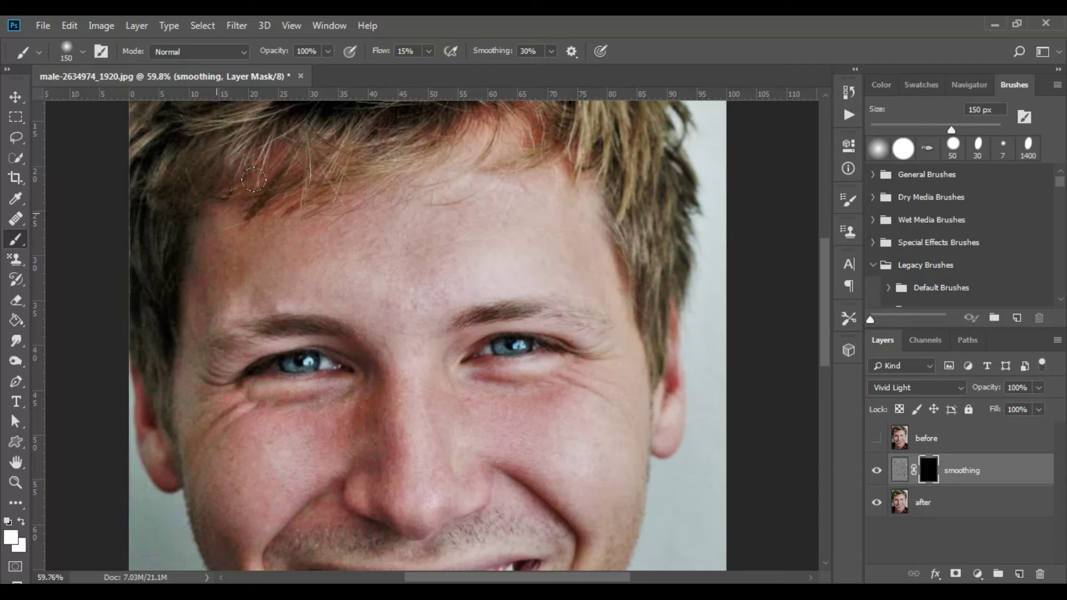
click(429, 51)
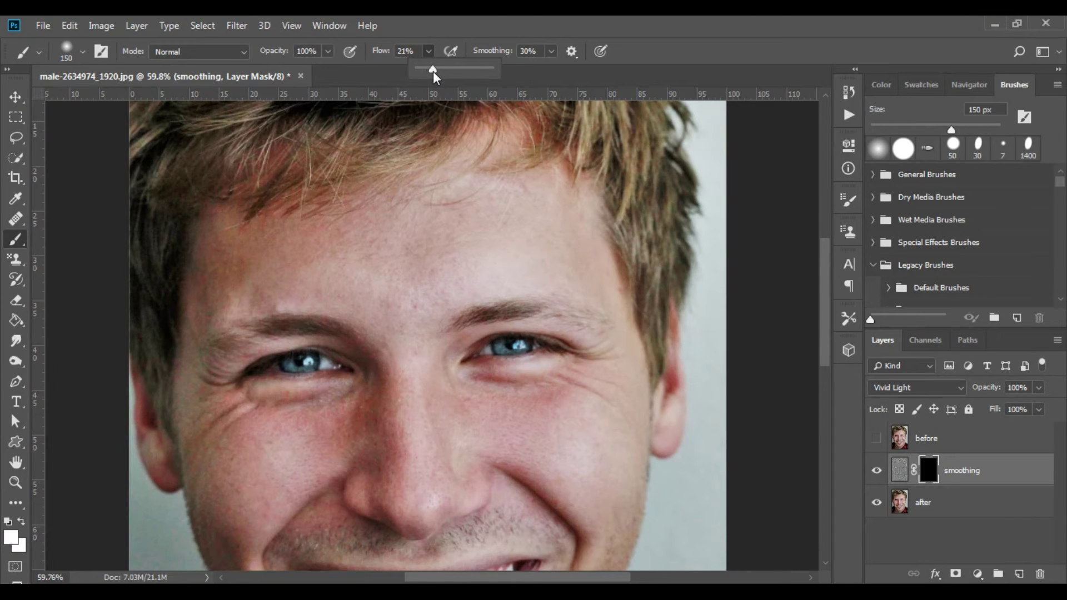
drag(433, 71, 434, 71)
click(417, 237)
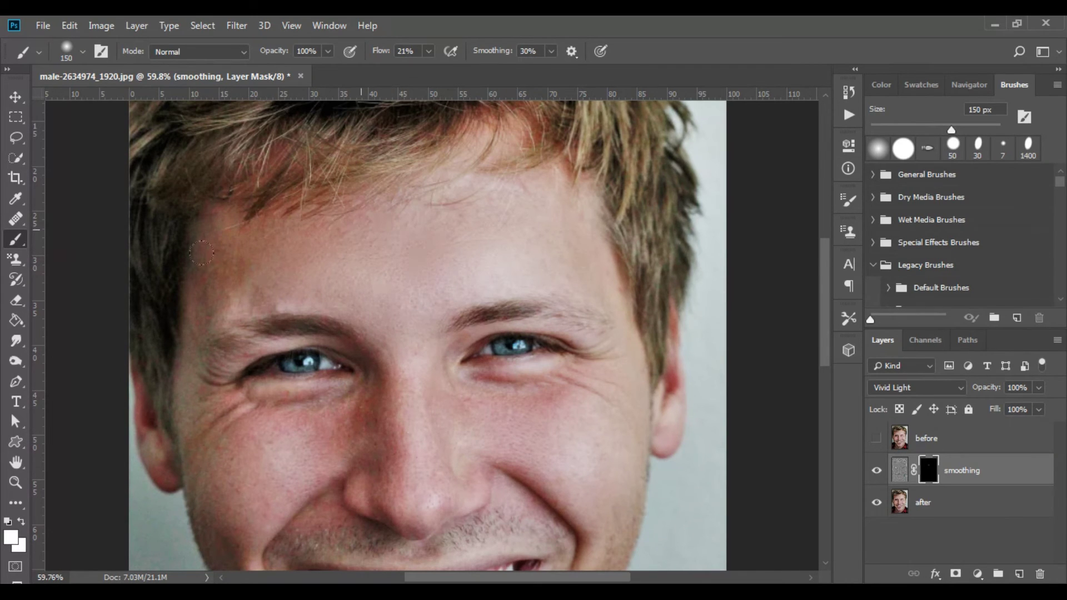
- Paint smoothing onto the forehead, left crow's feet, under the left eye and the cheek beside the nose
mouse_move(189, 289)
mouse_down()
mouse_move(285, 272)
mouse_move(476, 271)
mouse_up()
scroll(606, 382, down, 2)
scroll(606, 382, down, 5)
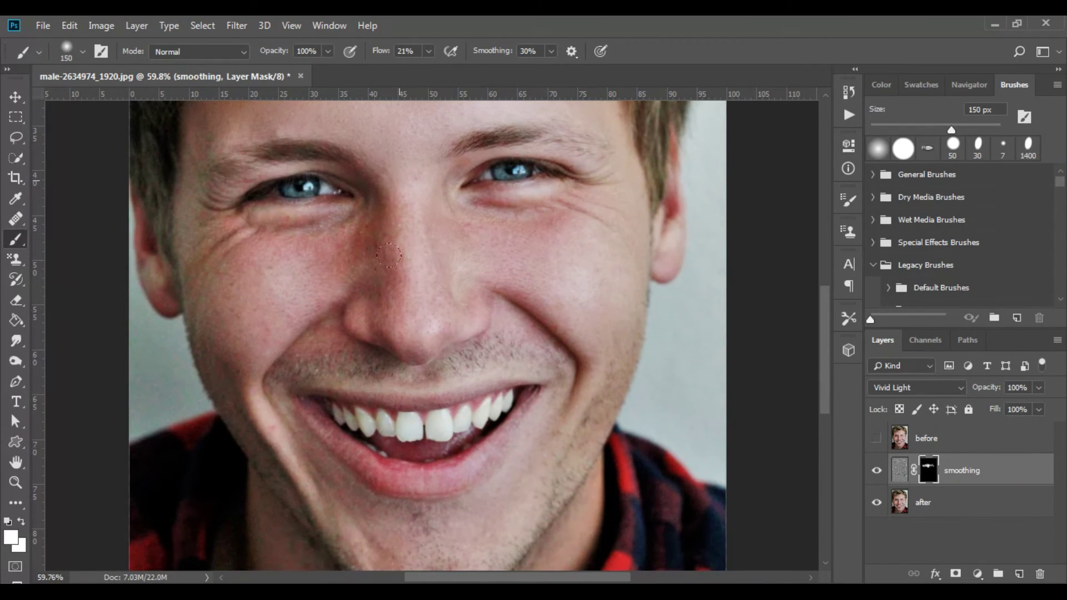
mouse_move(214, 299)
mouse_down()
mouse_move(169, 178)
mouse_move(181, 182)
mouse_up()
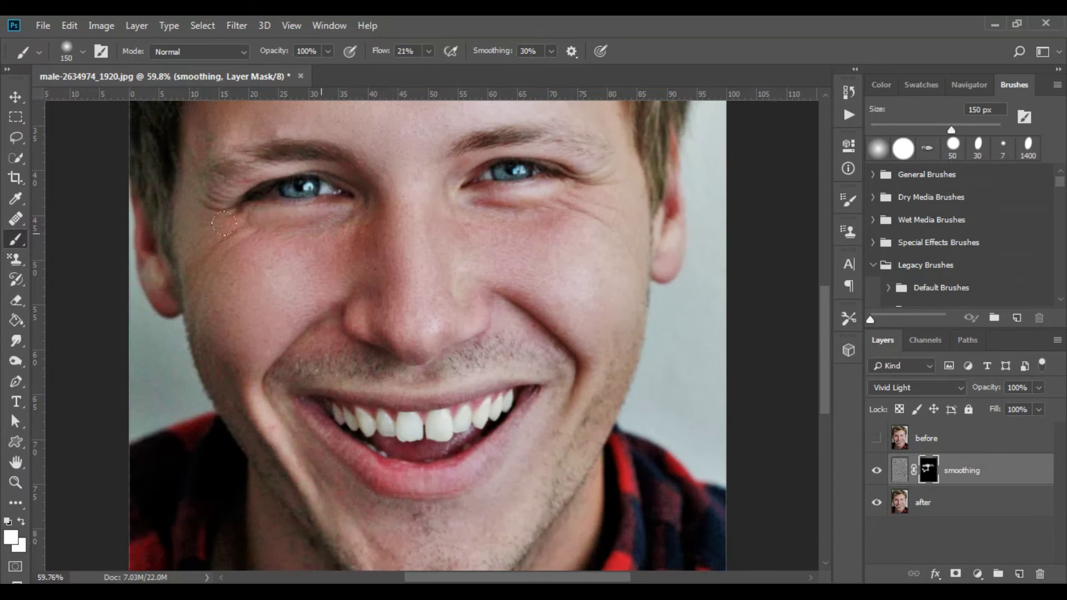
drag(260, 225, 312, 214)
scroll(384, 244, down, 2)
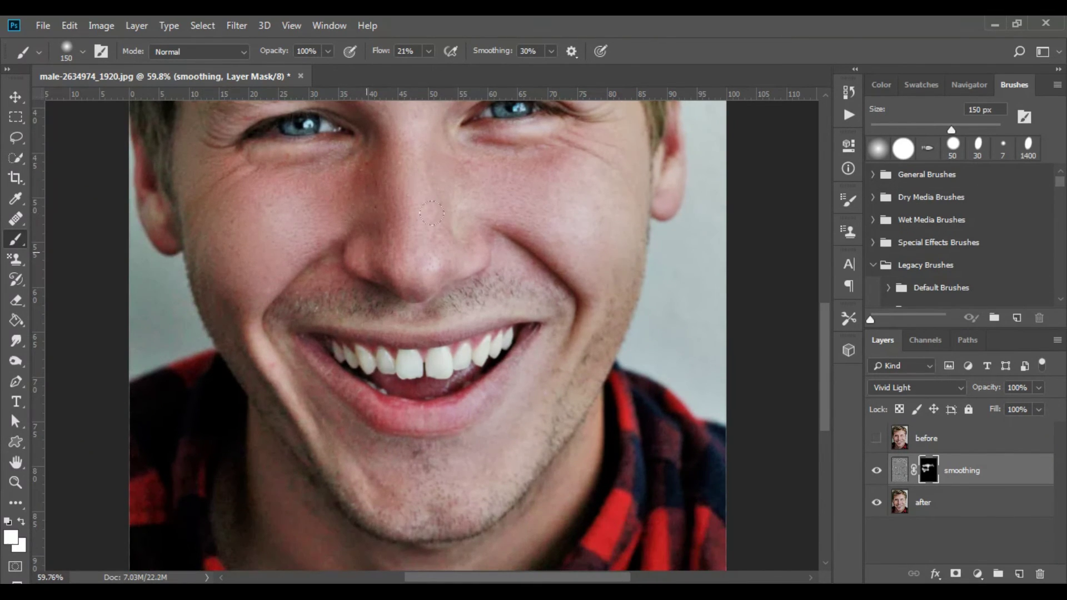
drag(478, 198, 522, 210)
- Paint smoothing across both cheeks below the nose
scroll(556, 186, up, 2)
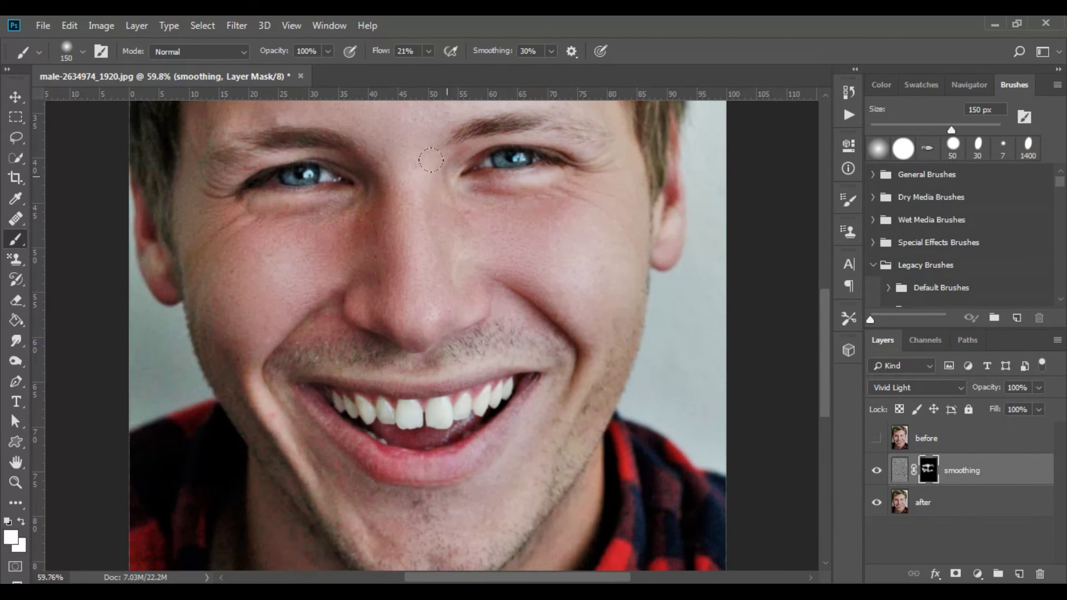
scroll(599, 196, down, 1)
scroll(584, 272, down, 2)
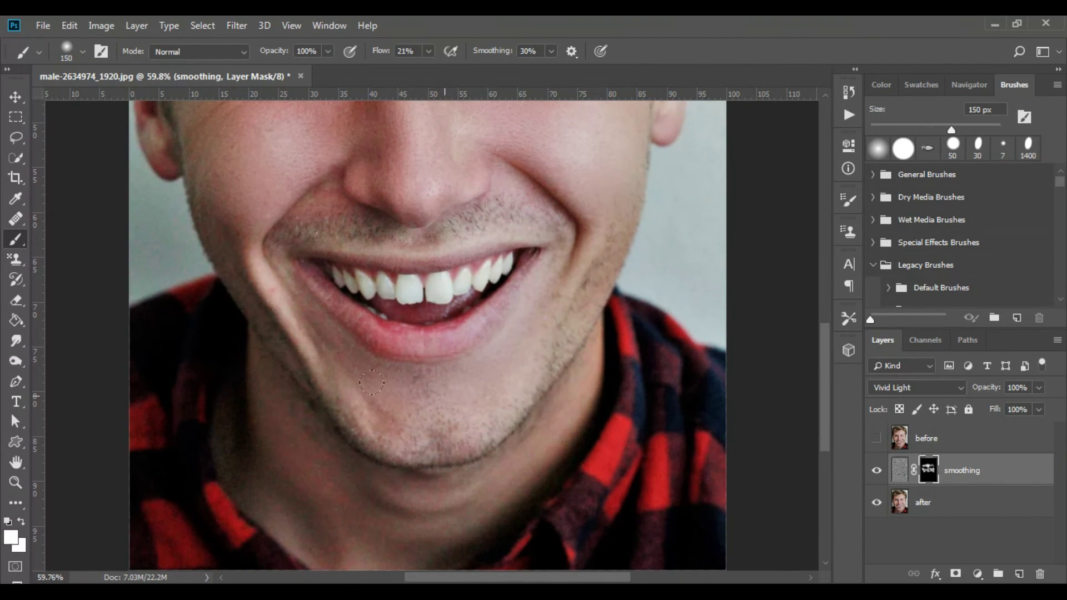
scroll(282, 352, up, 2)
scroll(328, 341, up, 3)
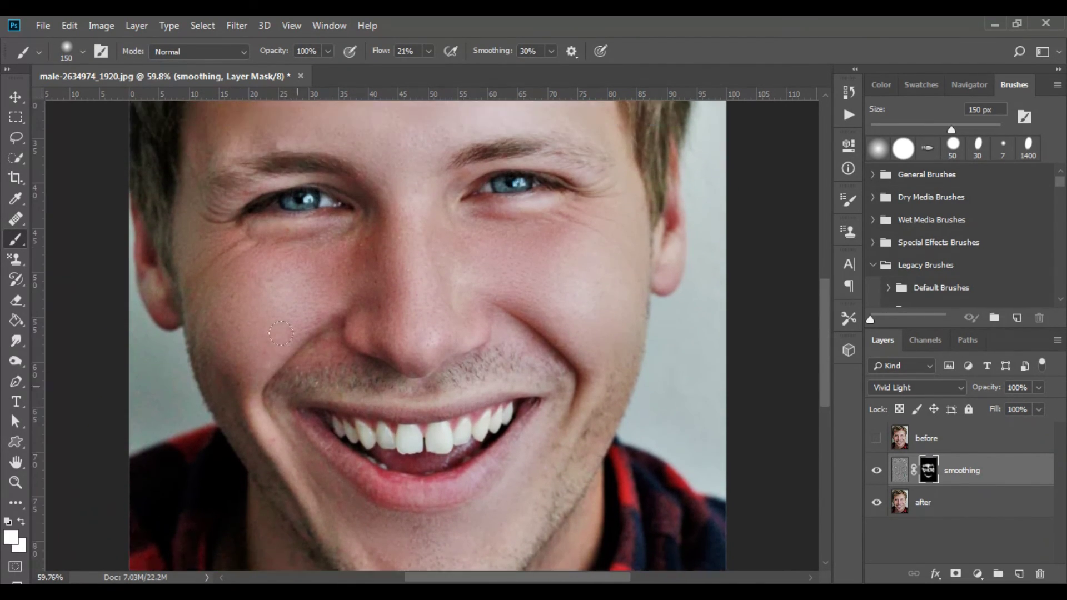
mouse_move(329, 340)
mouse_down()
mouse_move(336, 370)
mouse_move(387, 370)
mouse_move(522, 325)
mouse_move(610, 312)
mouse_up()
scroll(606, 309, up, 3)
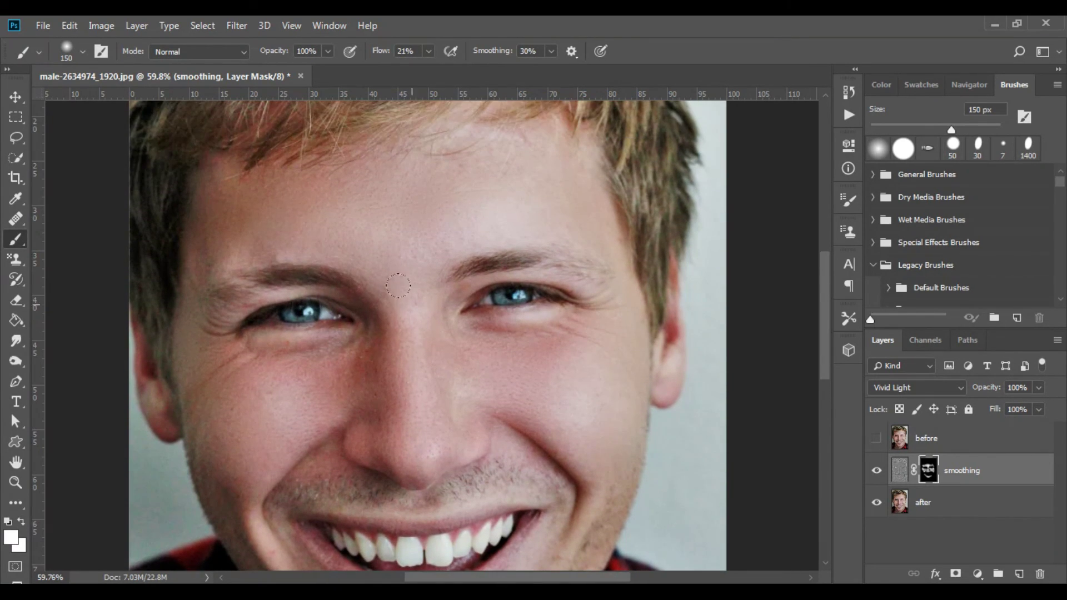
scroll(236, 306, down, 4)
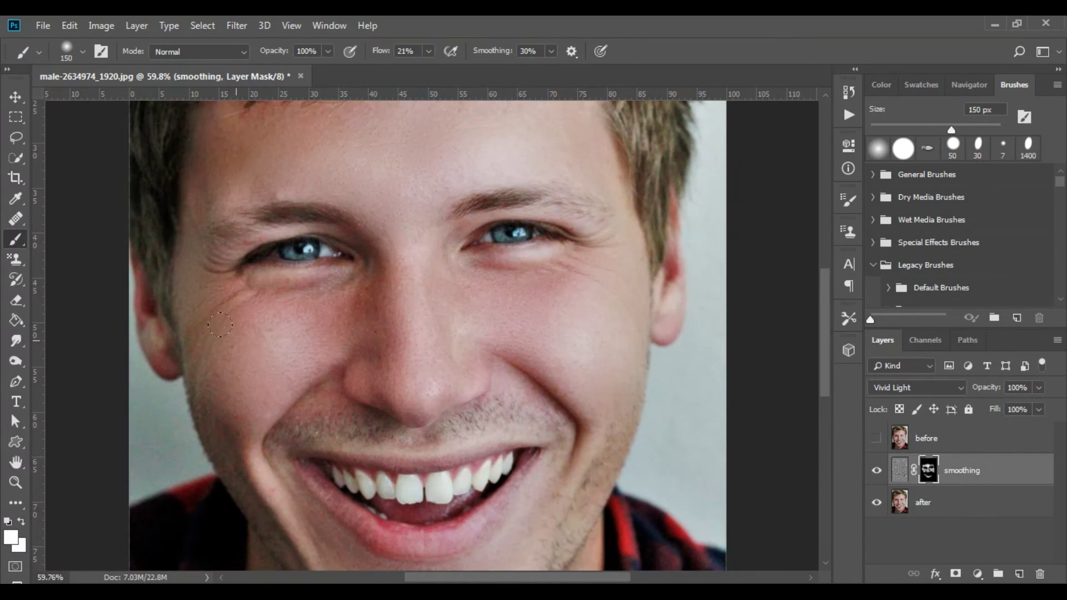
scroll(236, 305, down, 4)
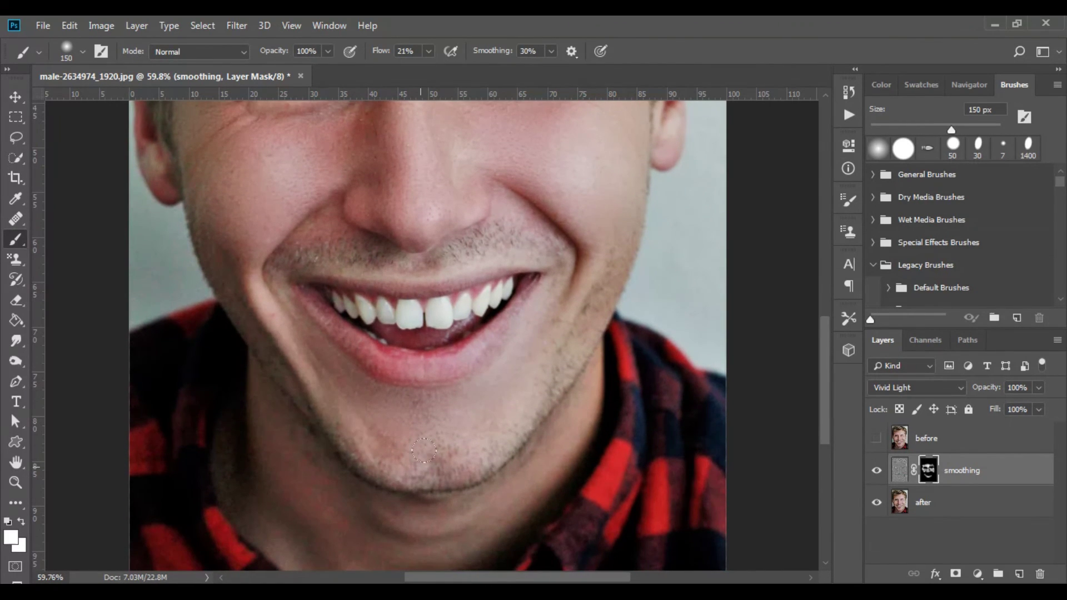
scroll(478, 397, down, 4)
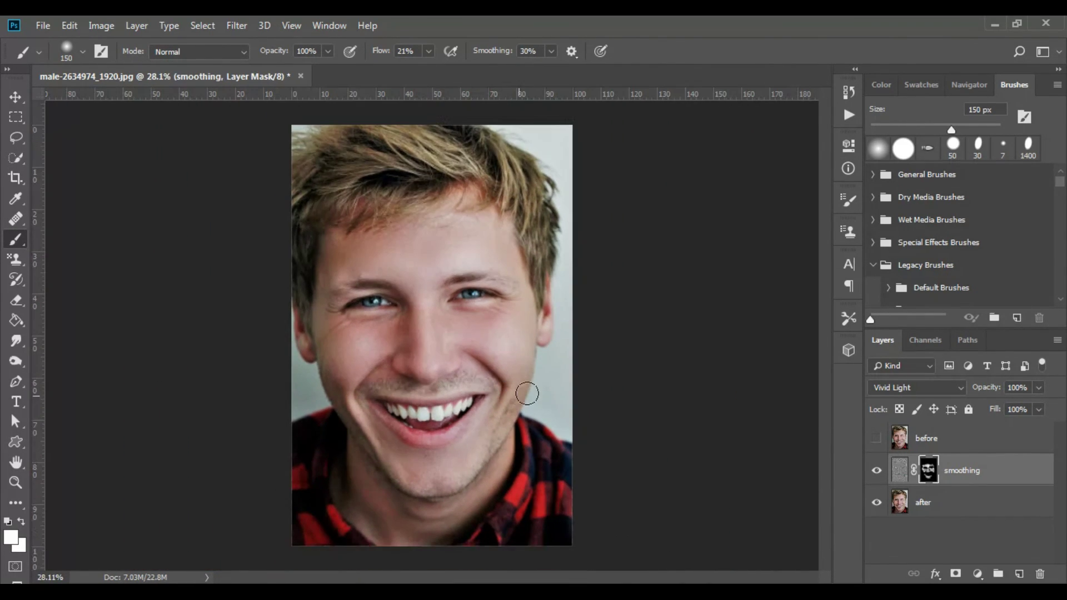
- Toggle the 'before' layer's visibility on, off and on to compare with the smoothed skin
click(877, 439)
click(877, 439)
click(876, 440)
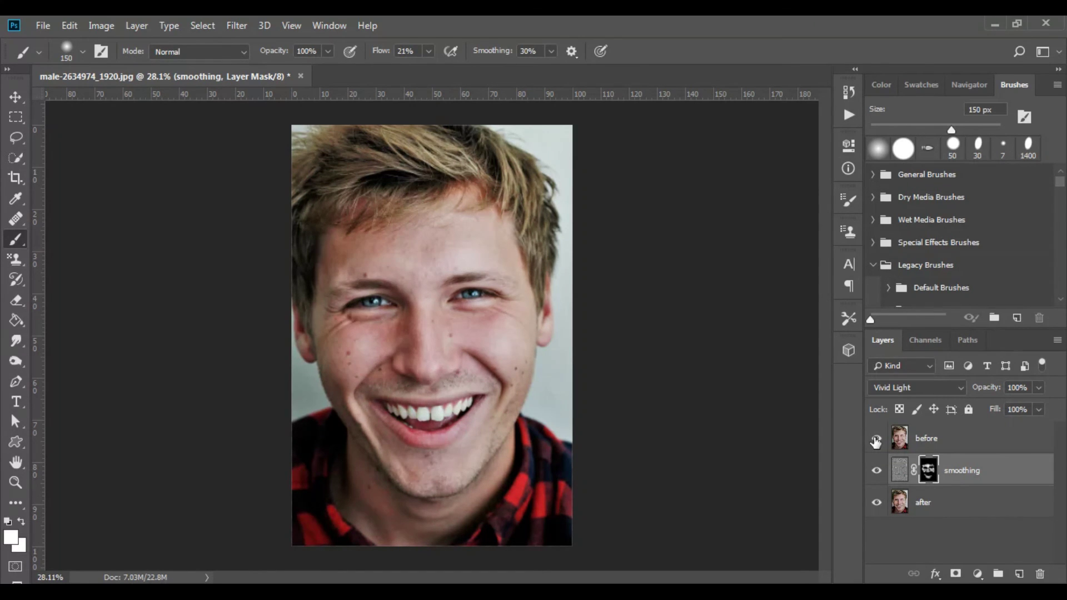